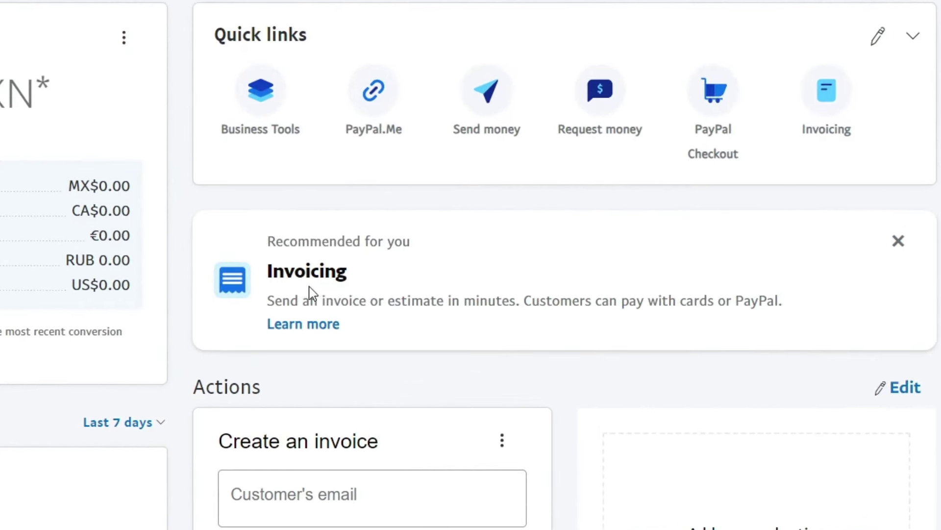
# Open Invoicing from the expanded Quick links and start new invoice #02.
pyautogui.moveTo(347, 273); pyautogui.dragTo(272, 272)
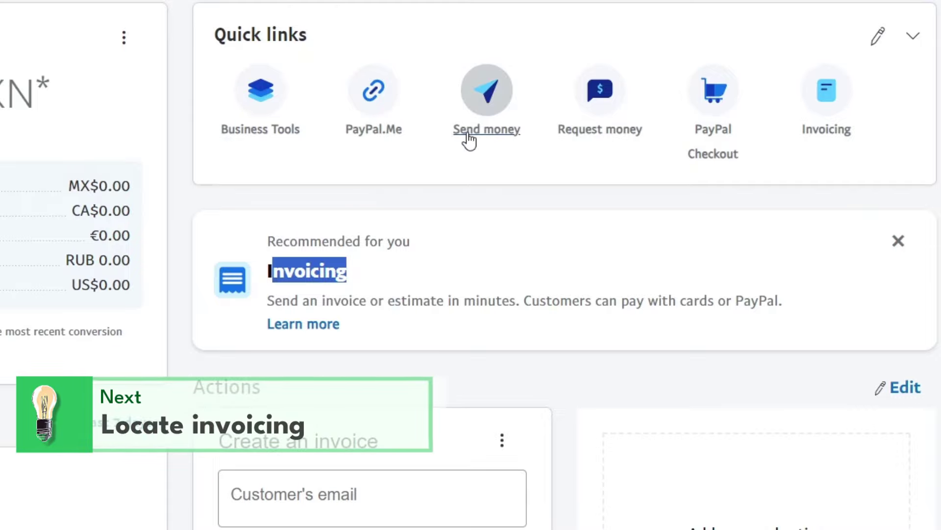
pyautogui.click(910, 44)
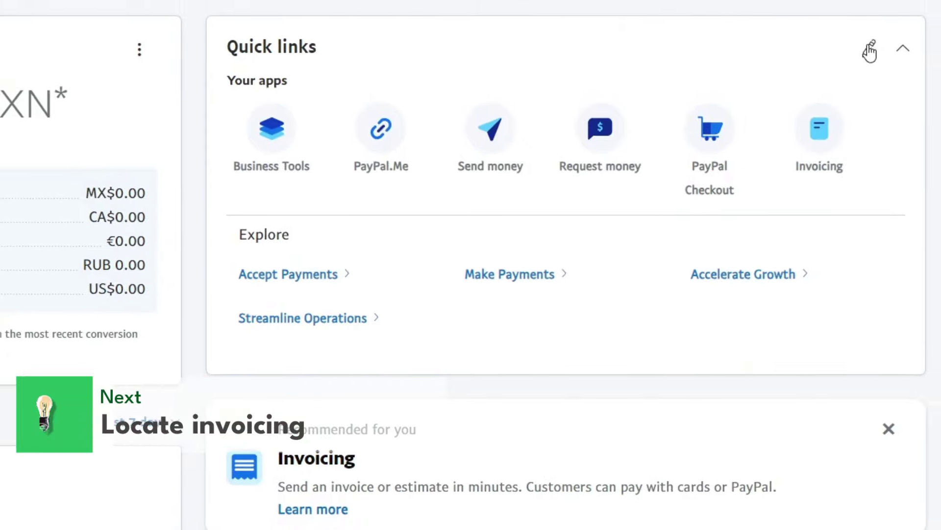
pyautogui.click(870, 52)
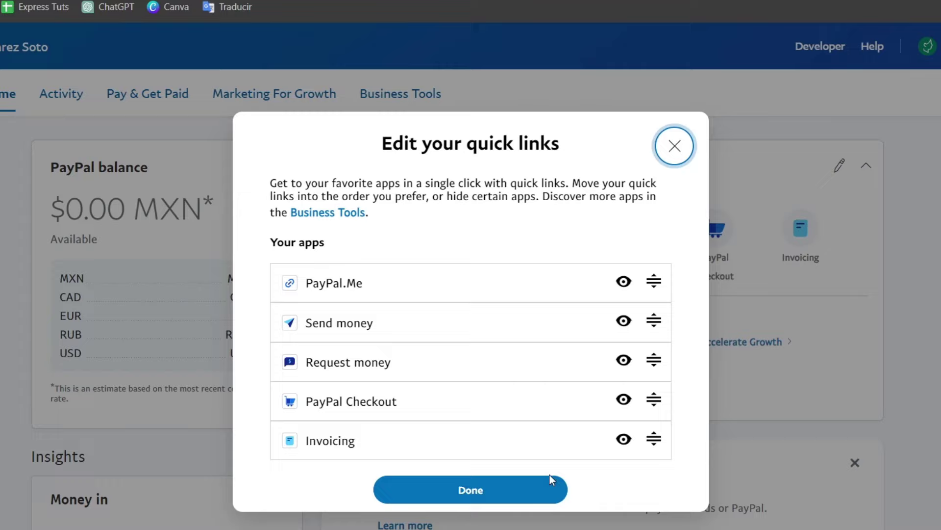
pyautogui.click(531, 489)
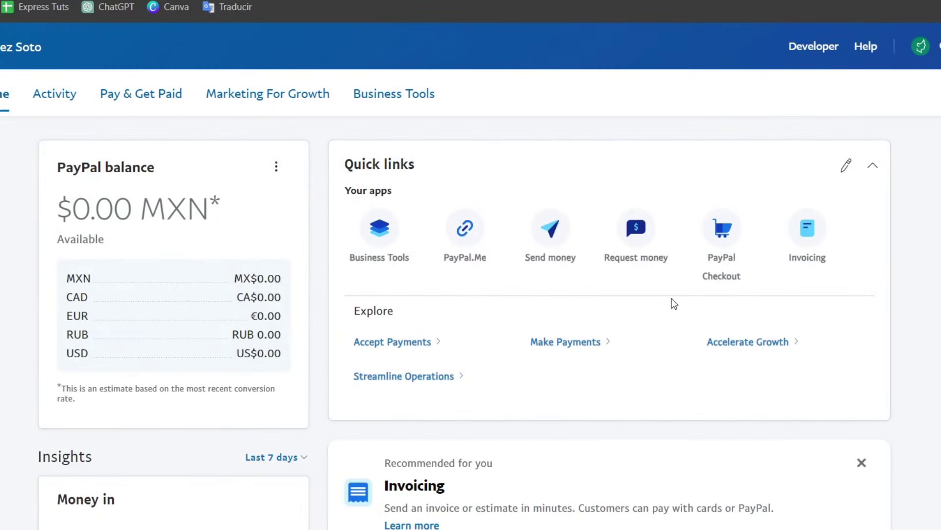
pyautogui.click(813, 242)
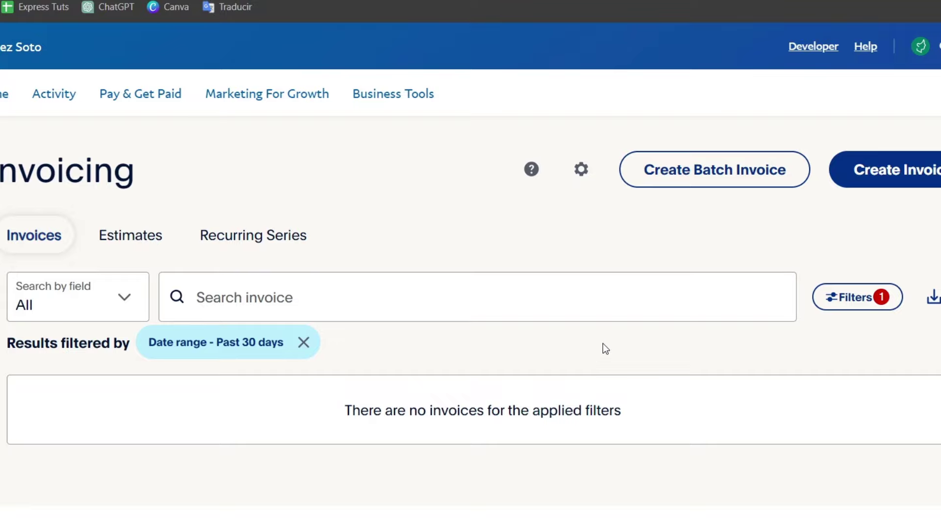
pyautogui.click(894, 166)
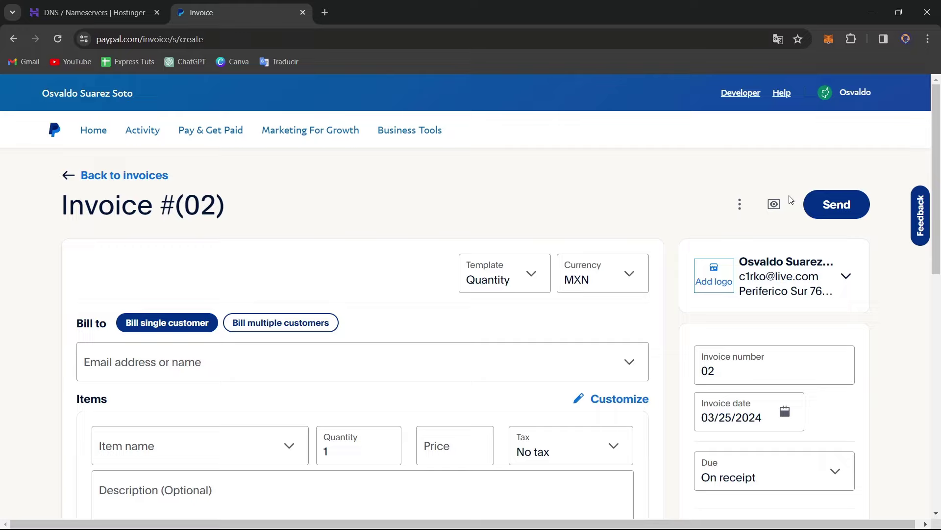
# Enter the customer's e-mail address in Bill to, adding them as a new customer.
pyautogui.scroll(-4, 724, 252)
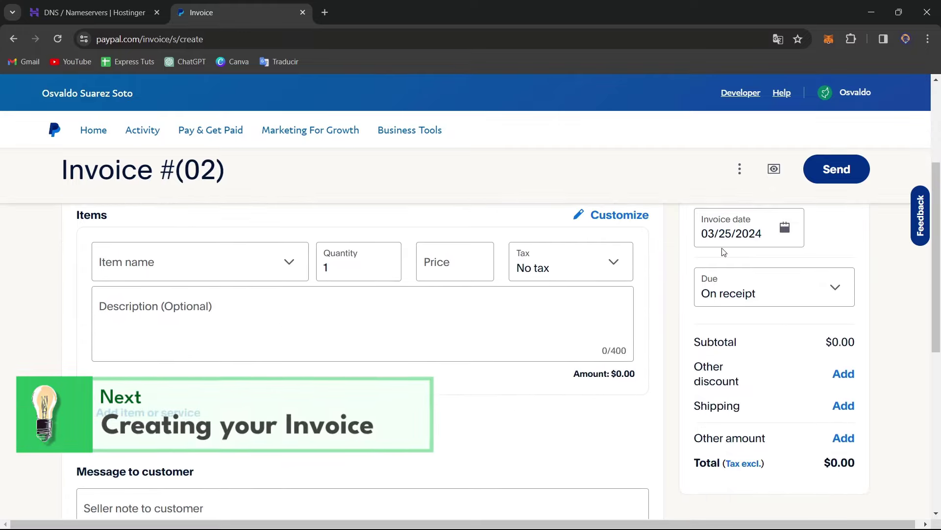
pyautogui.scroll(-1, 724, 252)
pyautogui.scroll(3, 724, 252)
pyautogui.click(270, 316)
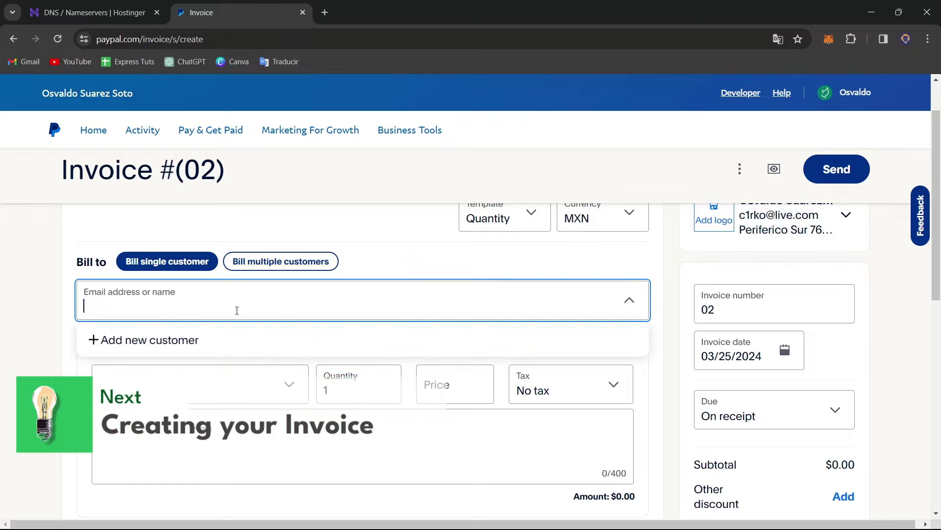
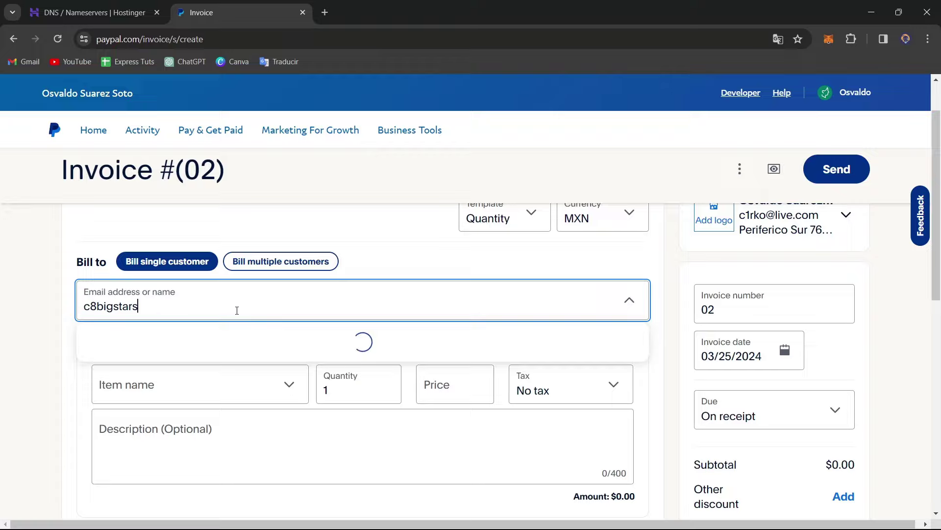
pyautogui.press('Return')
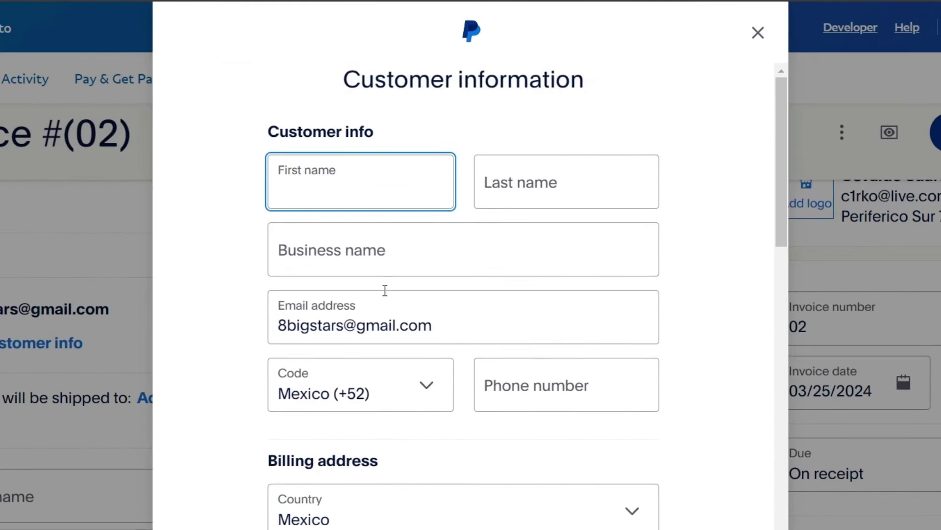
# Review the name and business fields of Customer information, then close the form unchanged.
pyautogui.click(519, 185)
pyautogui.click(435, 265)
pyautogui.scroll(-3, 438, 280)
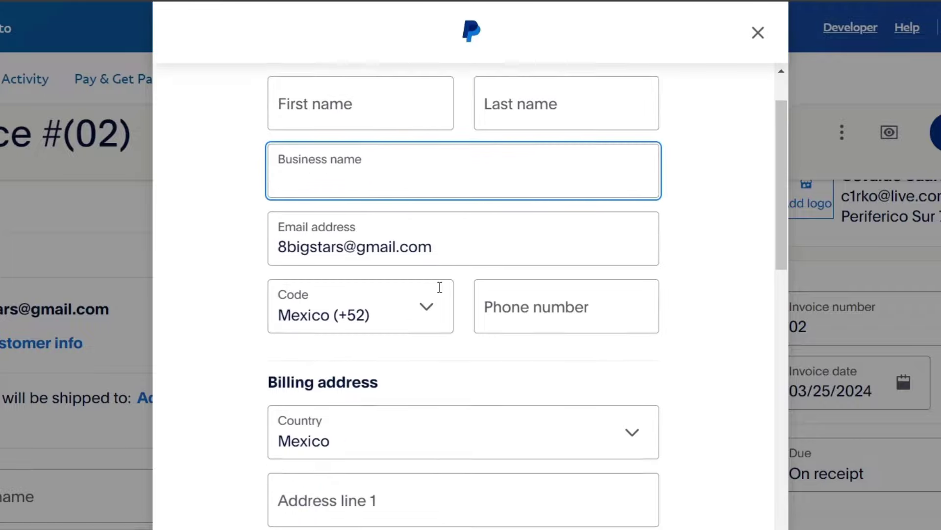
pyautogui.scroll(-9, 564, 268)
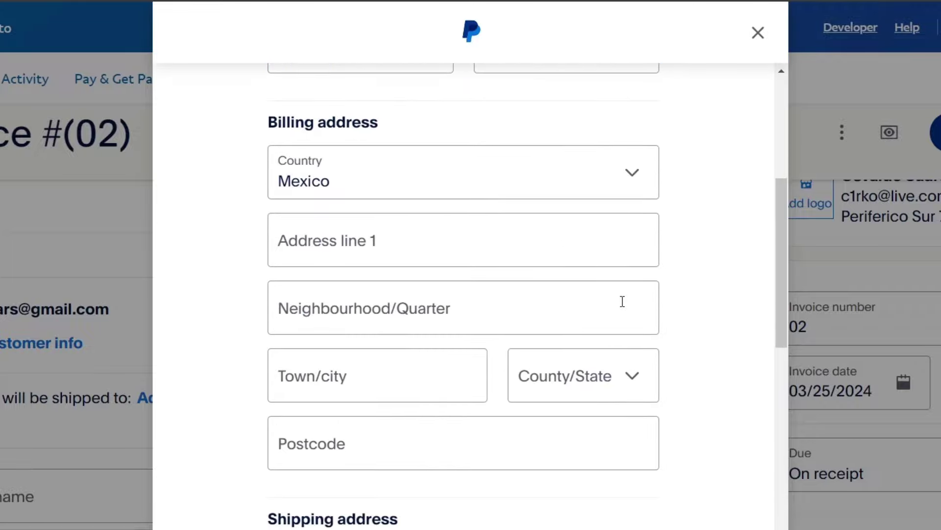
pyautogui.scroll(-7, 704, 439)
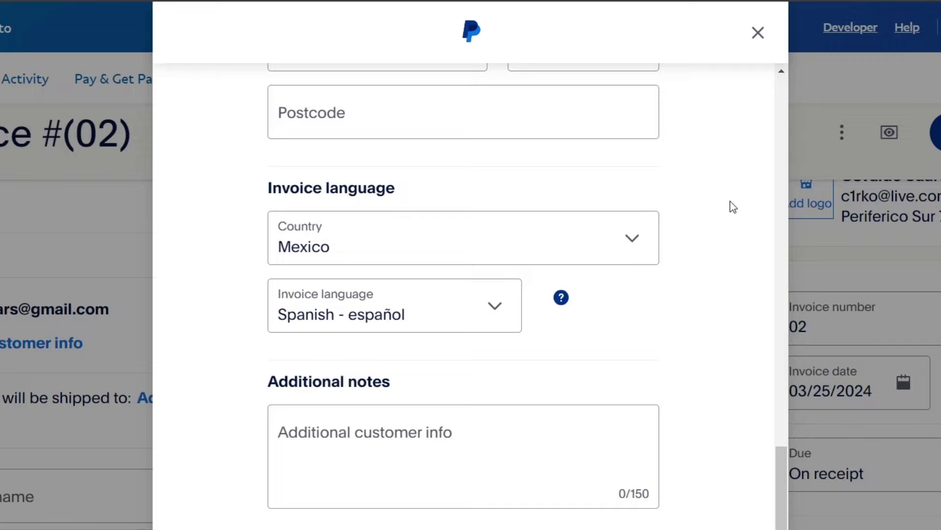
pyautogui.click(757, 32)
pyautogui.scroll(-3, 610, 372)
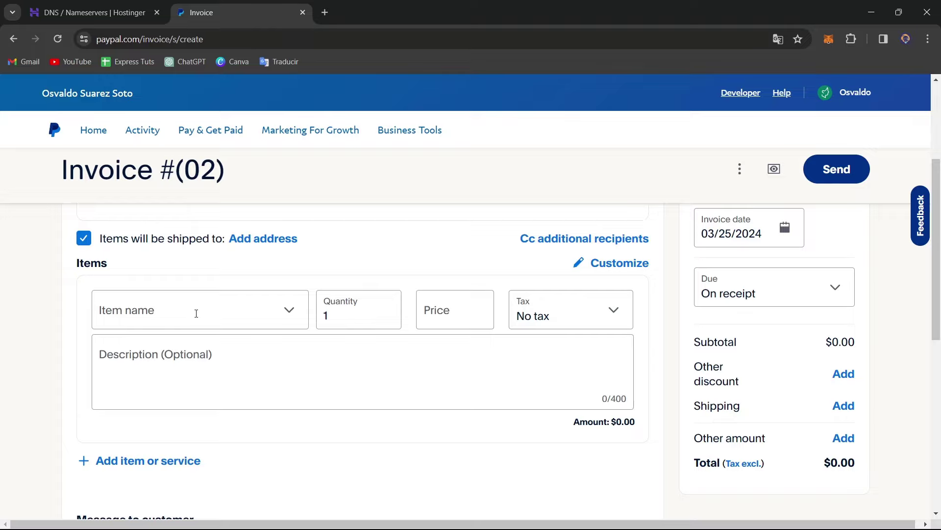
# Save new item 'Example 1', described 'This is just an example', at $234 with No tax.
pyautogui.click(196, 313)
pyautogui.click(195, 355)
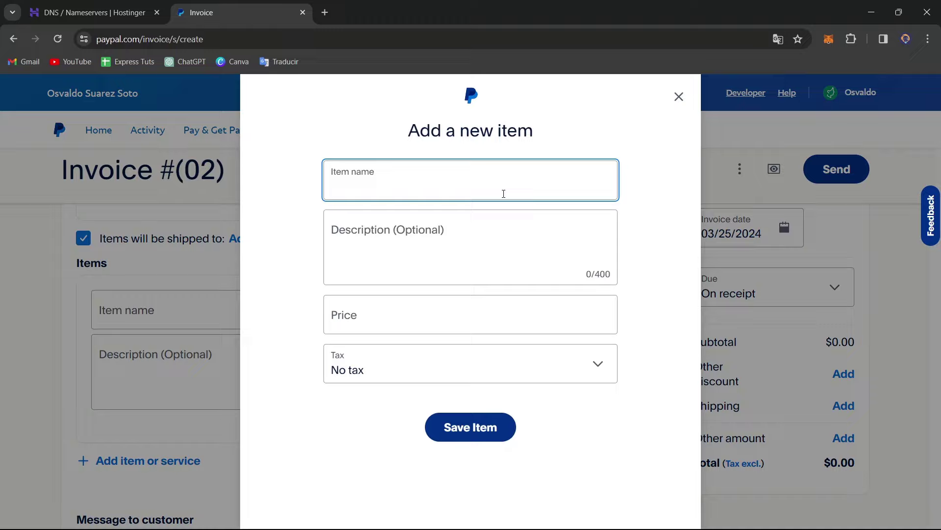
pyautogui.write('Example 1')
pyautogui.click(528, 250)
pyautogui.write('This is ')
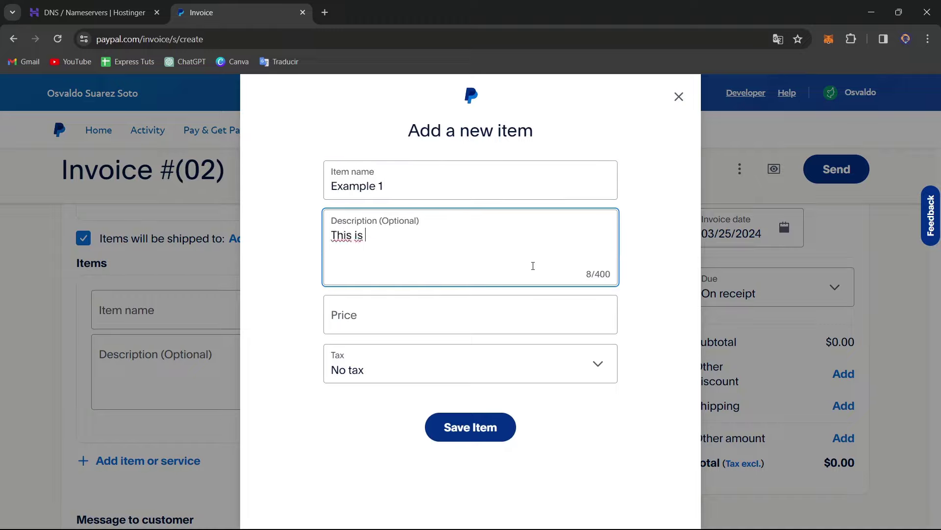
pyautogui.write('just an example')
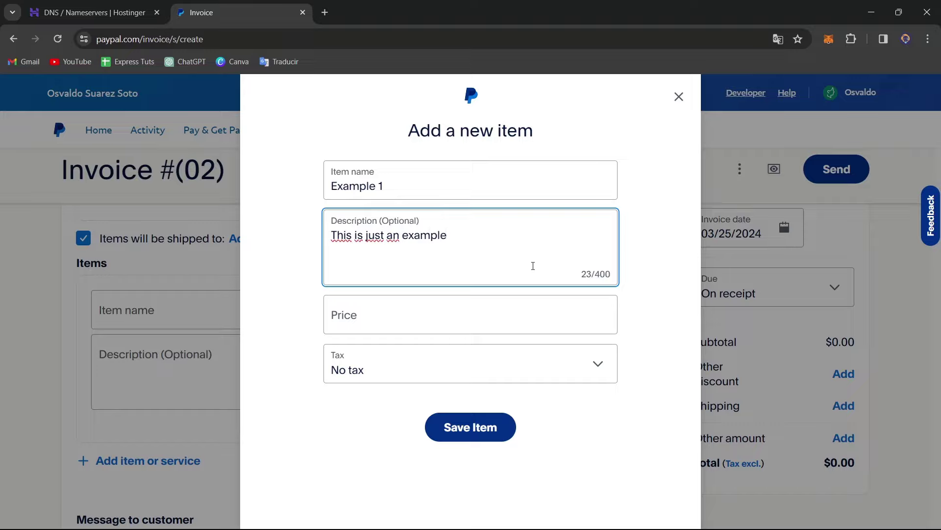
pyautogui.click(546, 319)
pyautogui.write('234')
pyautogui.click(489, 359)
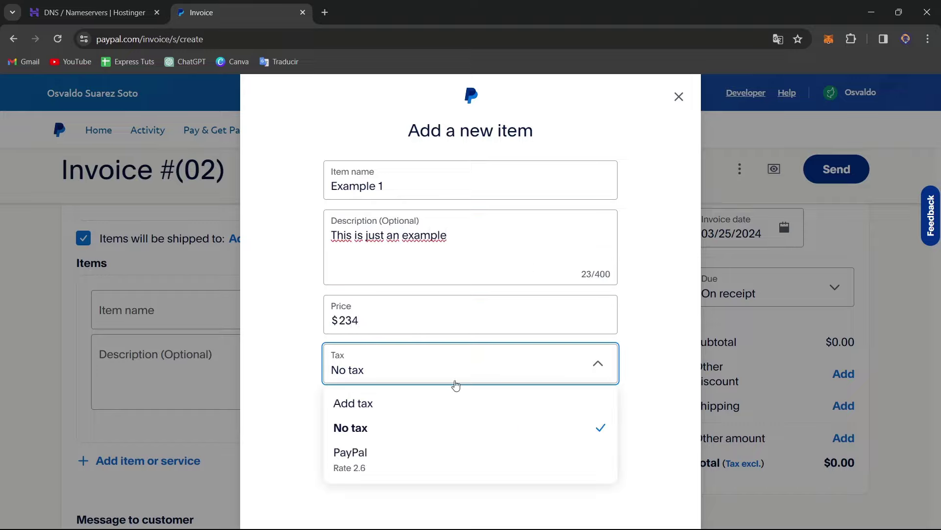
pyautogui.click(374, 427)
pyautogui.click(476, 426)
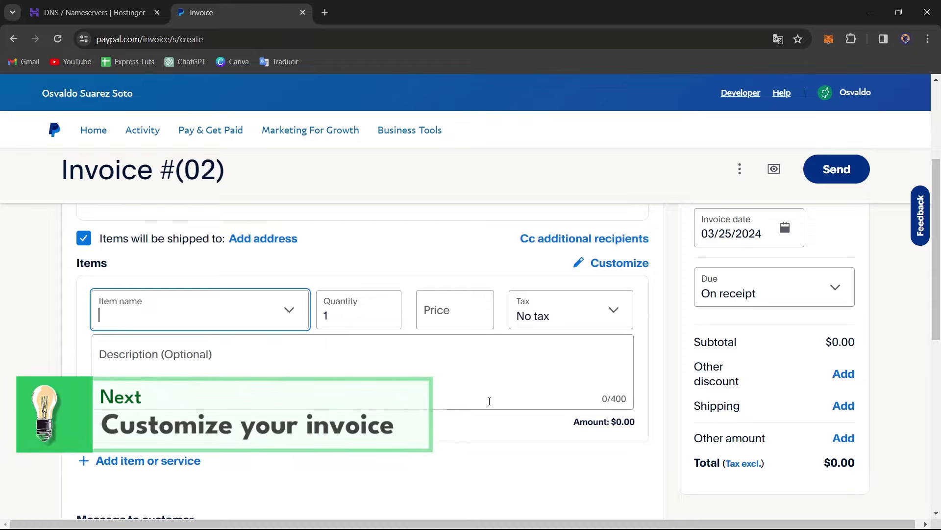
# Write a 'just an example' description on the invoice's first line.
pyautogui.click(455, 389)
pyautogui.write('th')
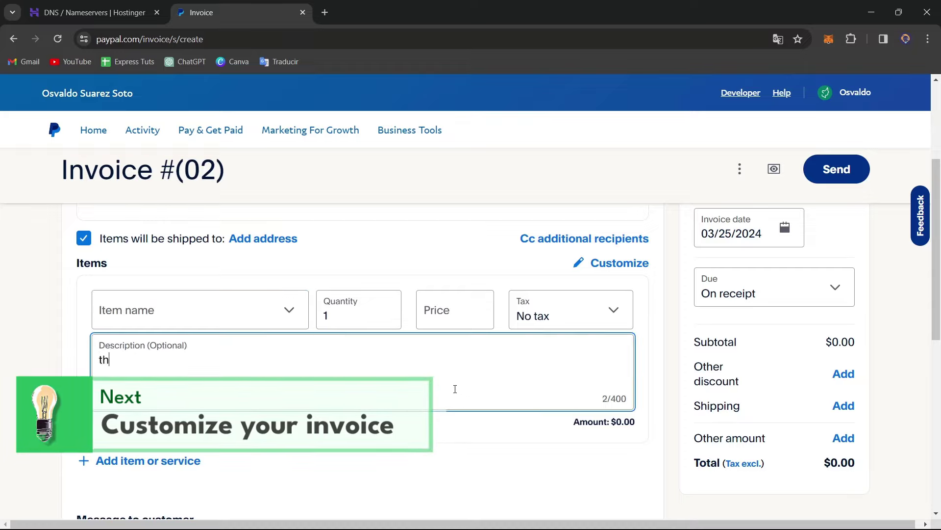
pyautogui.write('i  is just an exmaple')
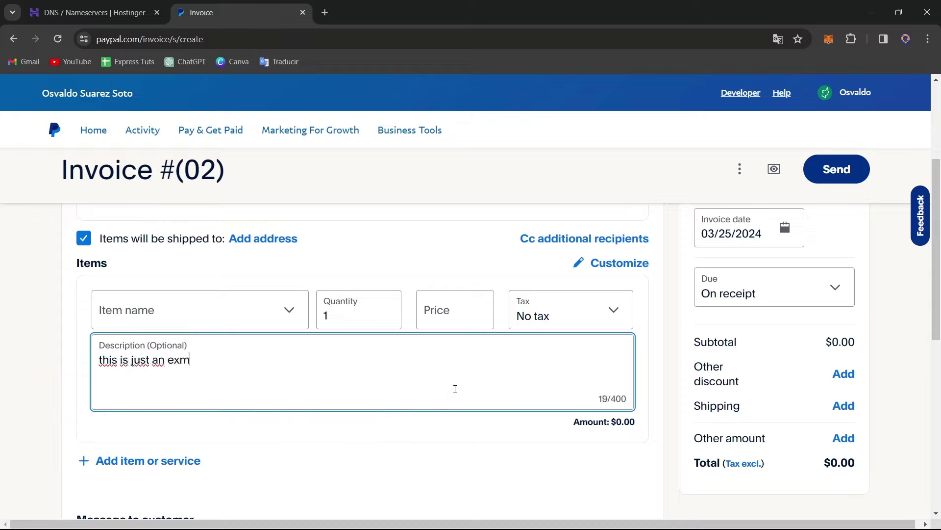
pyautogui.press('BackSpace')
pyautogui.press('BackSpace')
pyautogui.press('BackSpace')
pyautogui.press('BackSpace')
pyautogui.write('ample.')
# Set the first line to Example 1 at price 234, making the total $234.00.
pyautogui.click(464, 320)
pyautogui.click(479, 347)
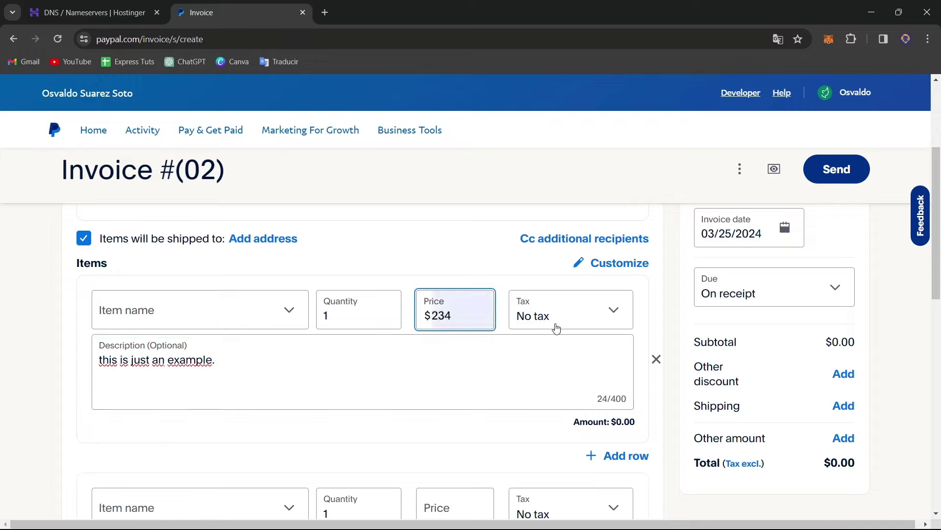
pyautogui.click(233, 307)
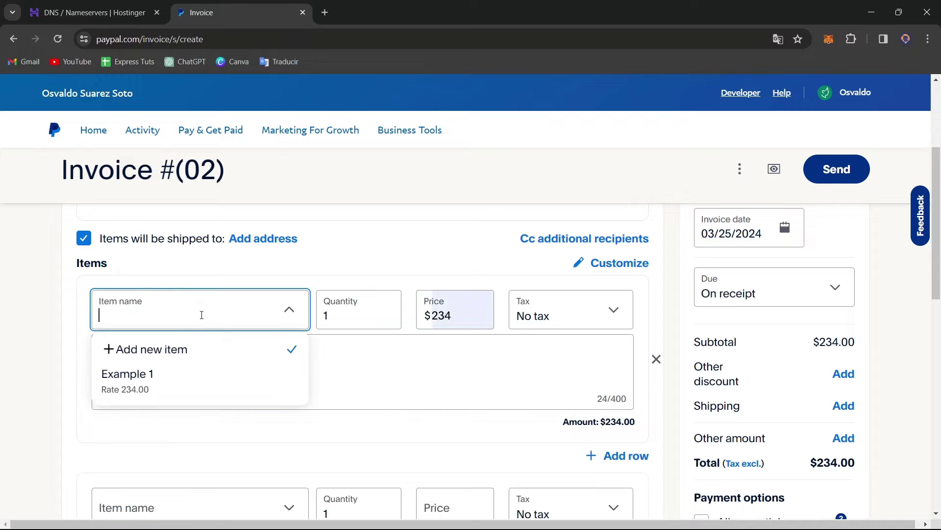
pyautogui.click(164, 381)
pyautogui.scroll(-1, 383, 343)
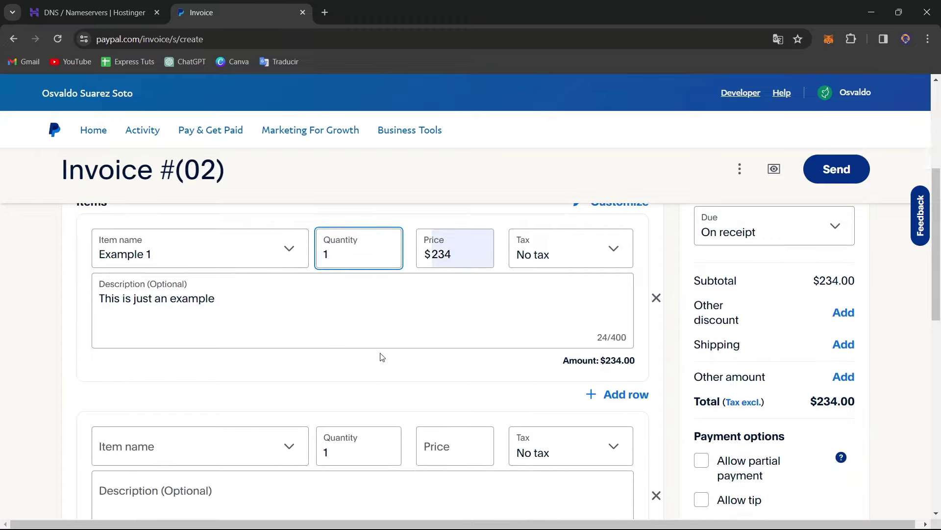
pyautogui.scroll(-1, 383, 357)
pyautogui.scroll(-1, 557, 361)
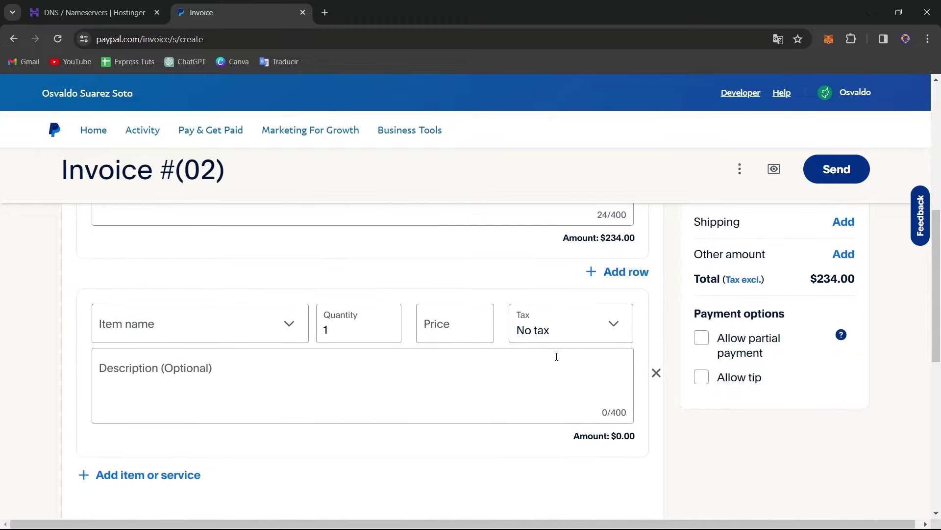
pyautogui.scroll(-2, 520, 359)
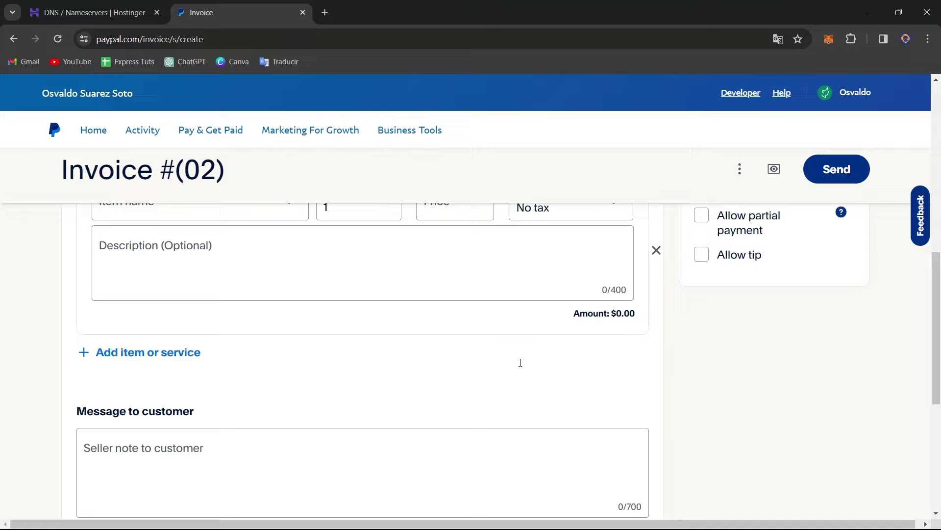
pyautogui.scroll(-3, 435, 374)
# Type the customer note 'This is for the latest job.' followed by 'Full name.' on a new line.
pyautogui.scroll(1, 435, 374)
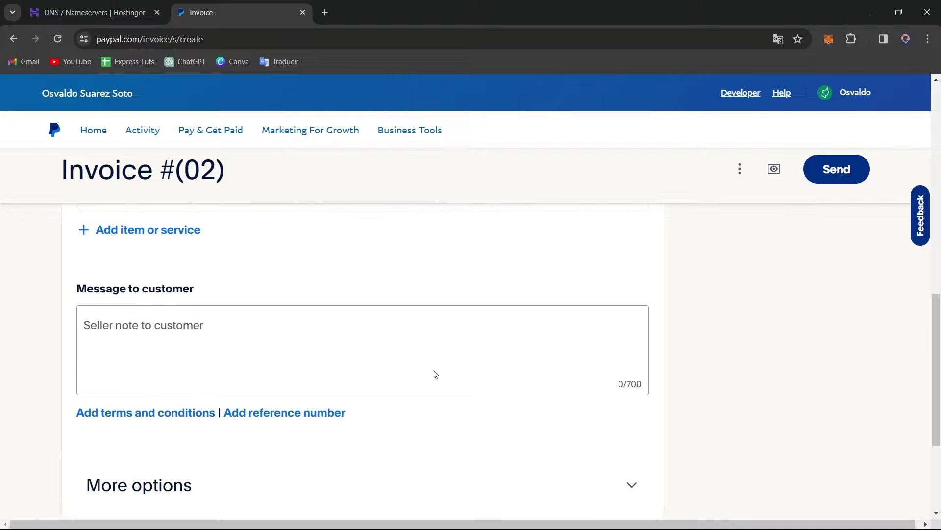
pyautogui.click(223, 342)
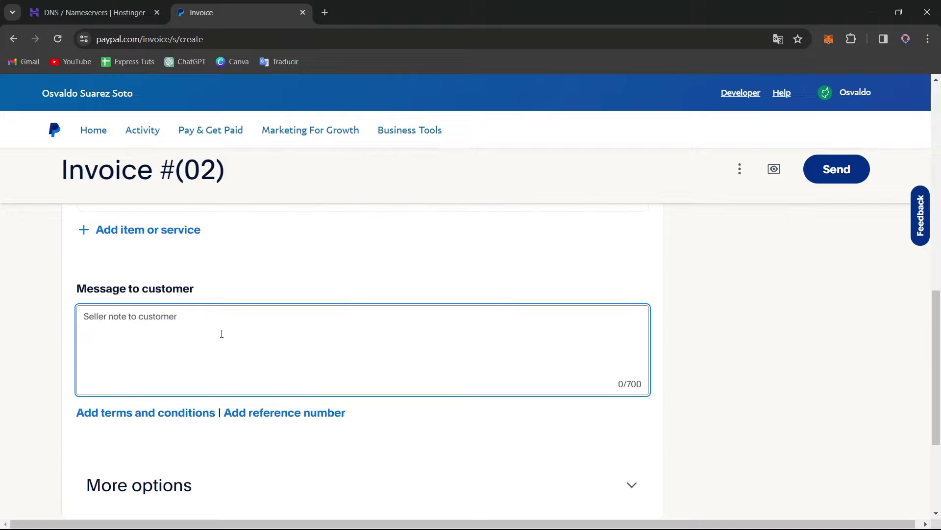
pyautogui.write('Thi si')
pyautogui.press('BackSpace')
pyautogui.press('BackSpace')
pyautogui.write('s is for th')
pyautogui.press('BackSpace')
pyautogui.write('he latest')
pyautogui.press('BackSpace')
pyautogui.press('BackSpace')
pyautogui.write('test job.')
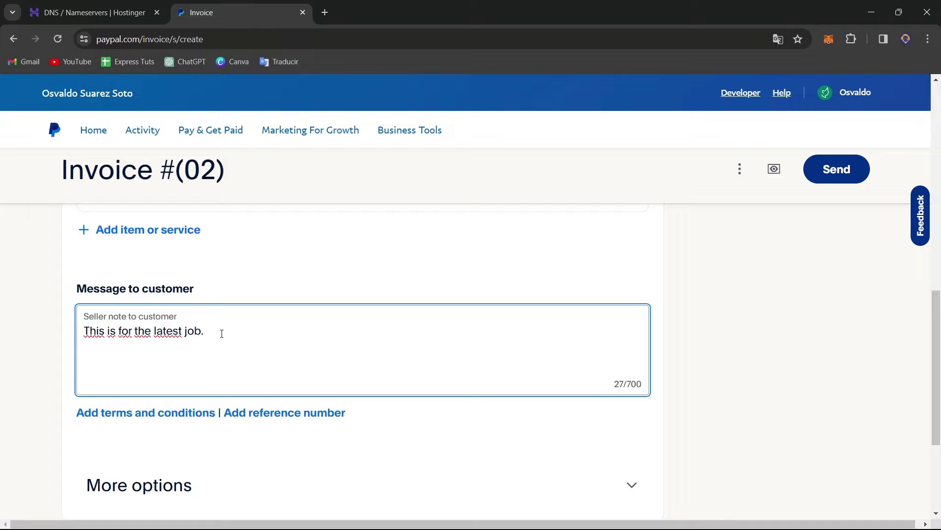
pyautogui.press('Return')
pyautogui.write('Full name.')
# Change the invoice number from 02 to 890.
pyautogui.scroll(-4, 408, 403)
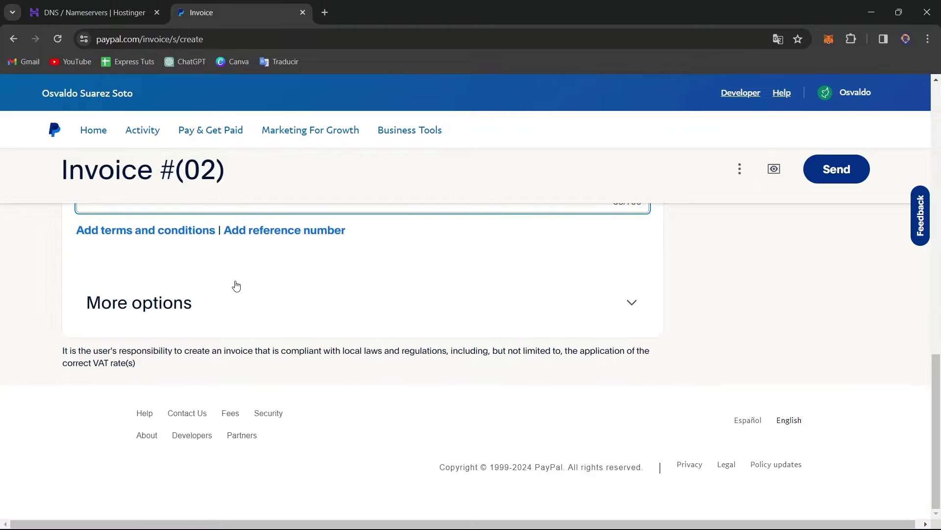
pyautogui.scroll(10, 731, 422)
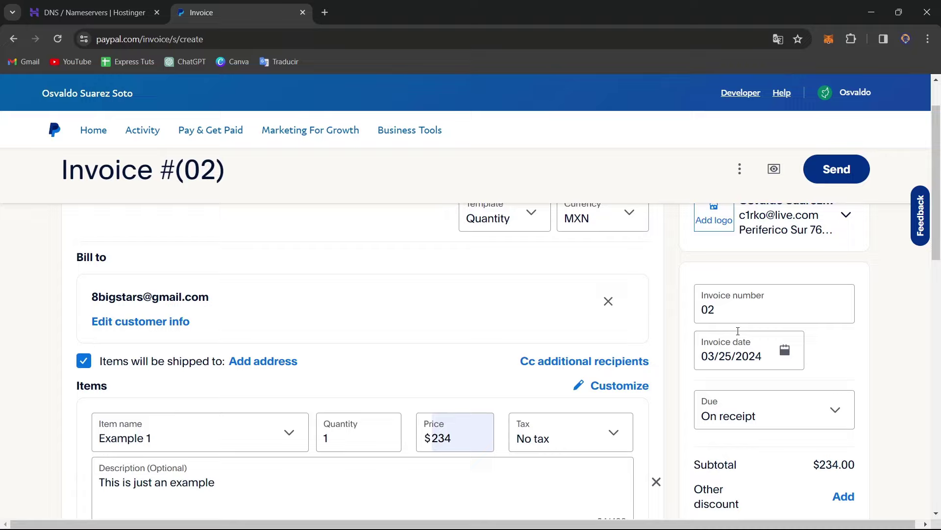
pyautogui.click(752, 316)
pyautogui.doubleClick(751, 316)
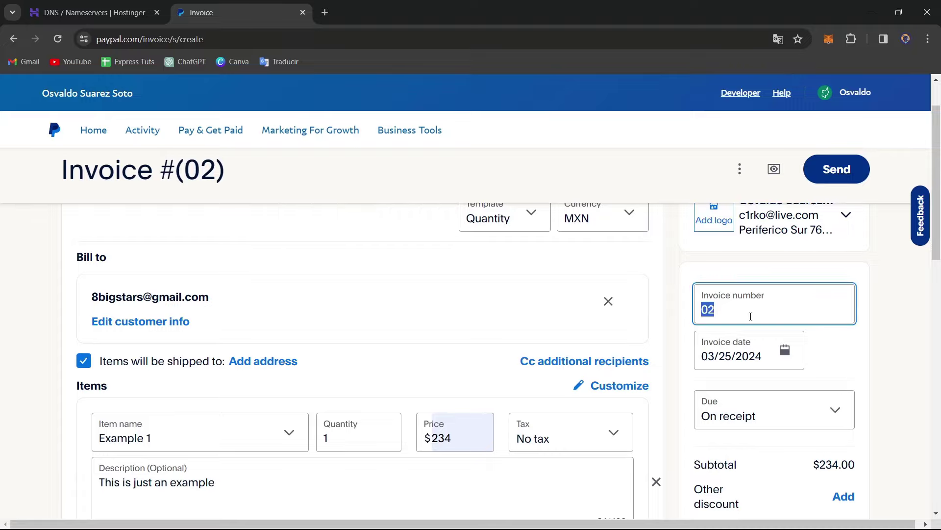
pyautogui.write('890')
# Set the invoice's Due option to No due date.
pyautogui.scroll(-1, 811, 360)
pyautogui.click(817, 353)
pyautogui.scroll(-1, 824, 357)
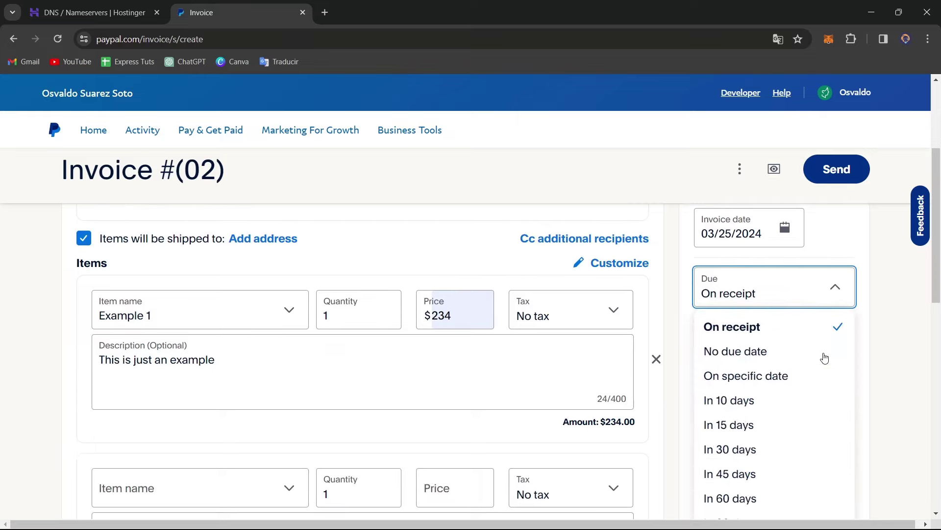
pyautogui.click(820, 353)
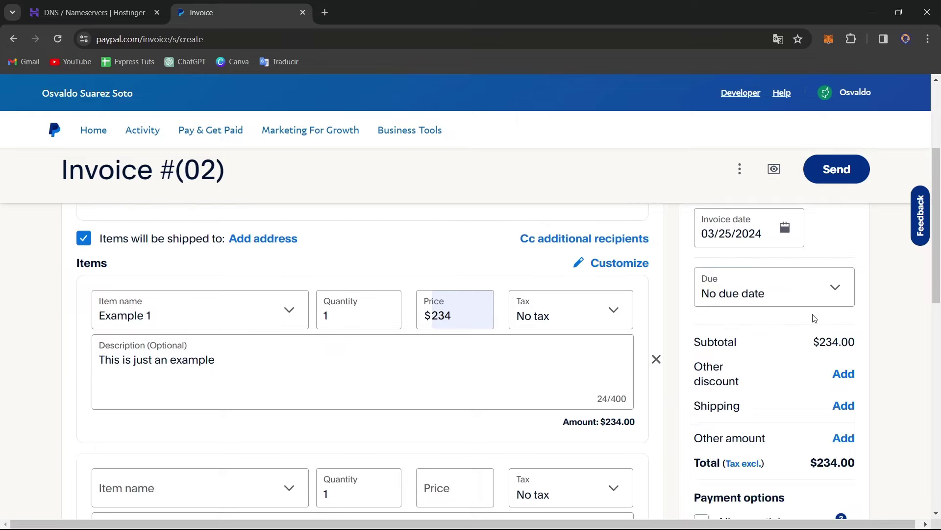
pyautogui.scroll(-1, 815, 319)
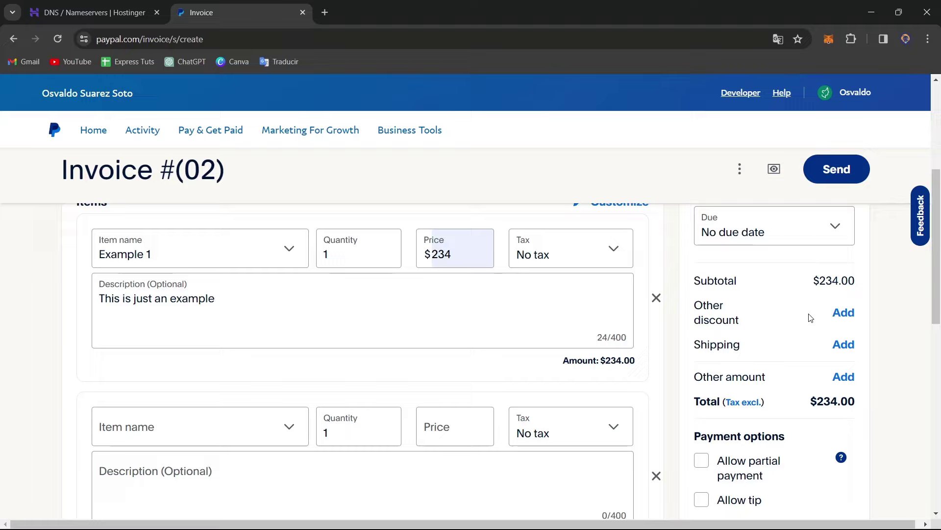
# Apply a 40% discount and a $23 shipping fee to the invoice.
pyautogui.scroll(-1, 769, 323)
pyautogui.click(844, 252)
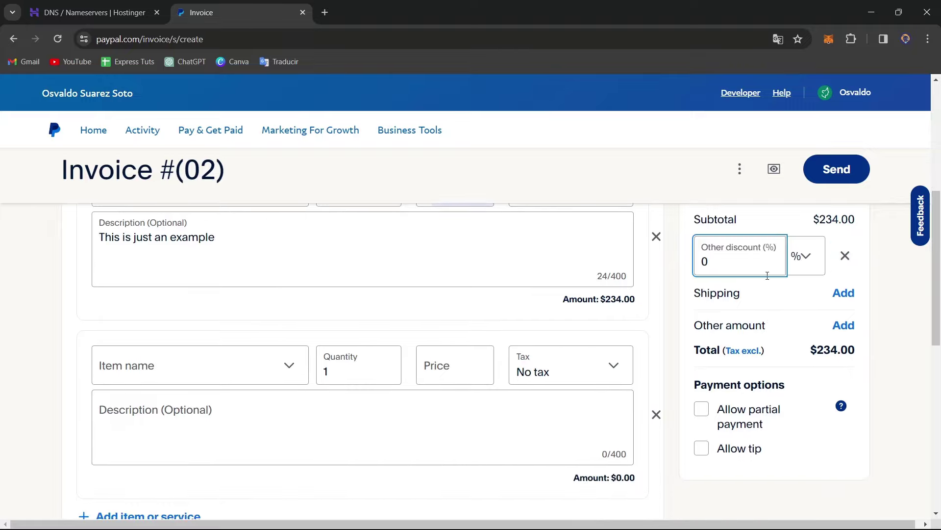
pyautogui.doubleClick(746, 271)
pyautogui.write('40')
pyautogui.click(883, 269)
pyautogui.click(843, 297)
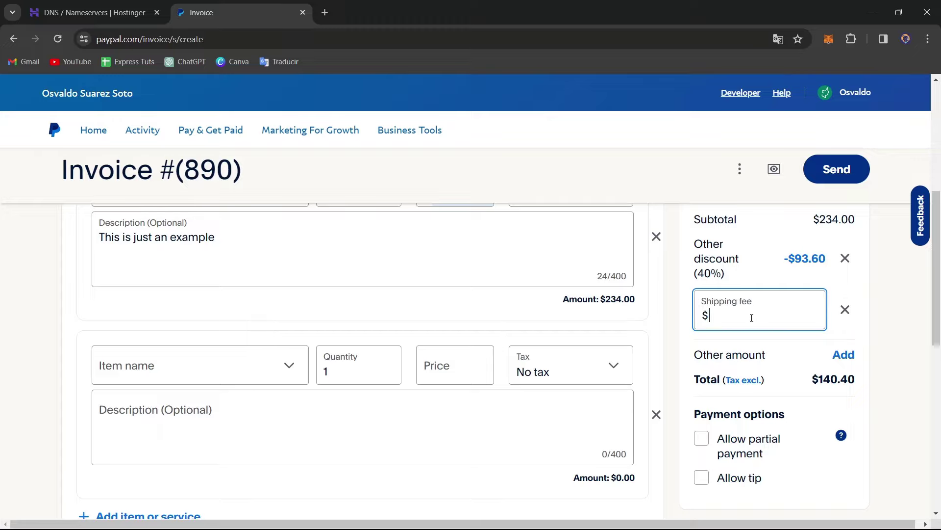
pyautogui.write('23')
pyautogui.click(864, 347)
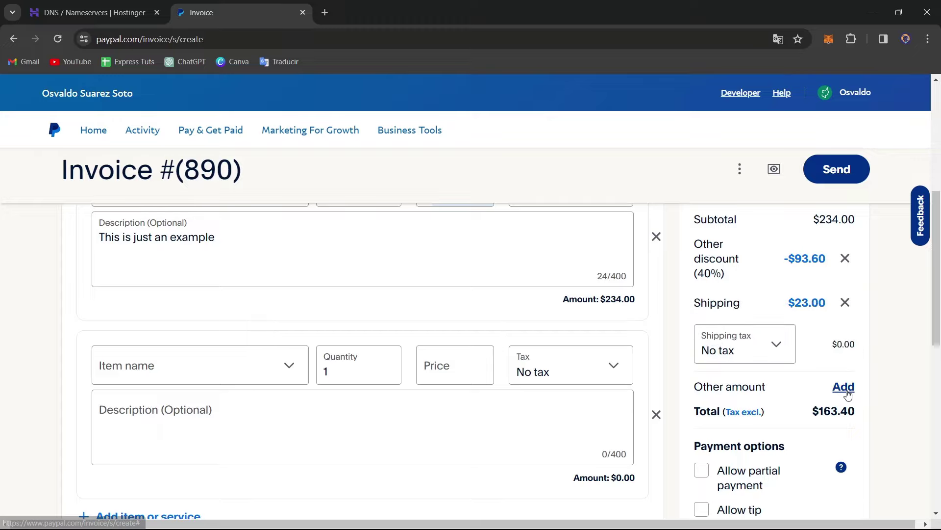
# Allow the customer to add a tip, leaving partial payment turned off.
pyautogui.scroll(-3, 841, 388)
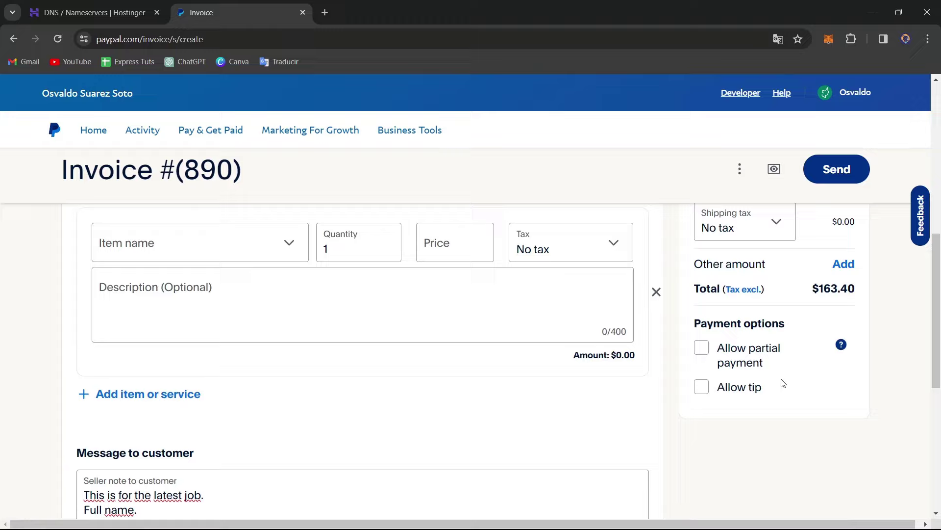
pyautogui.click(706, 358)
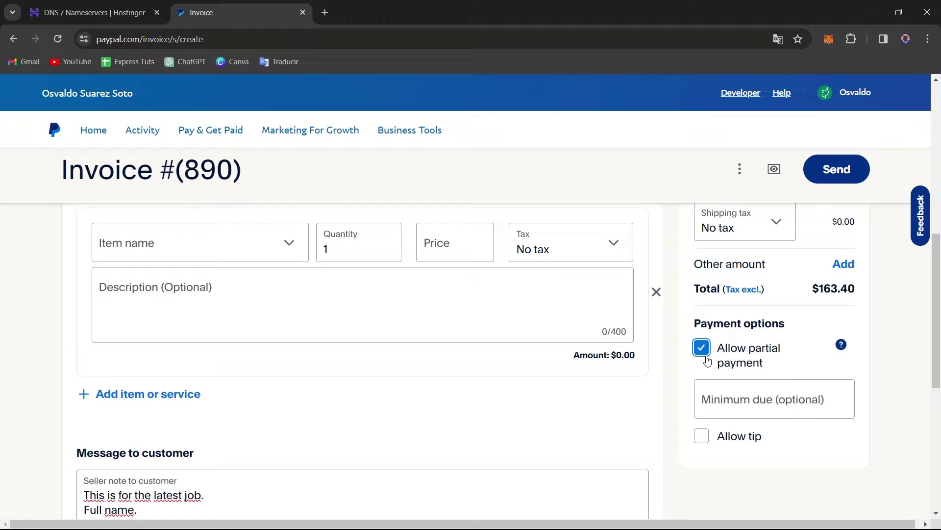
pyautogui.click(720, 364)
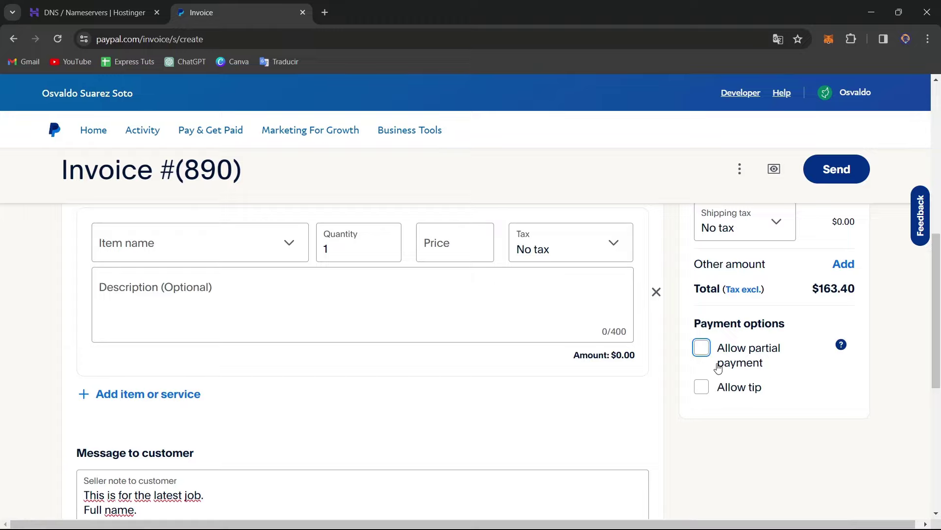
pyautogui.click(701, 387)
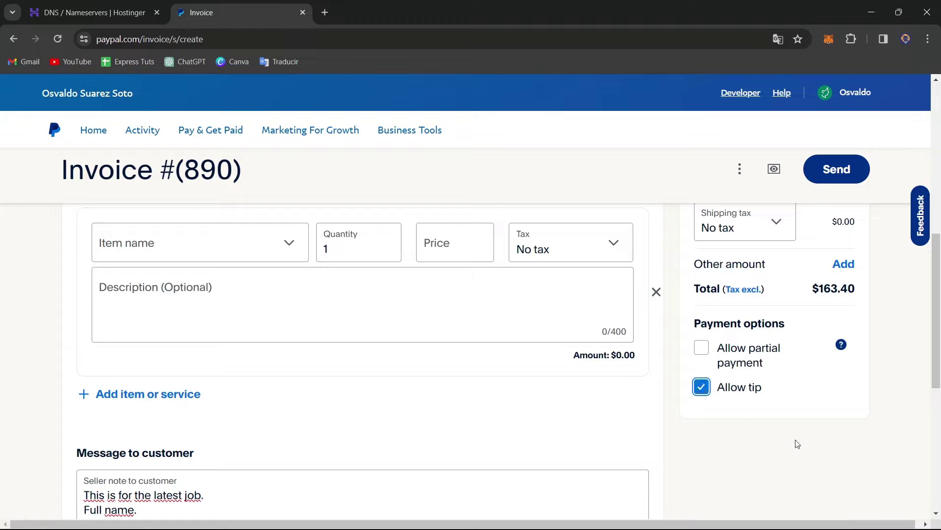
pyautogui.click(836, 169)
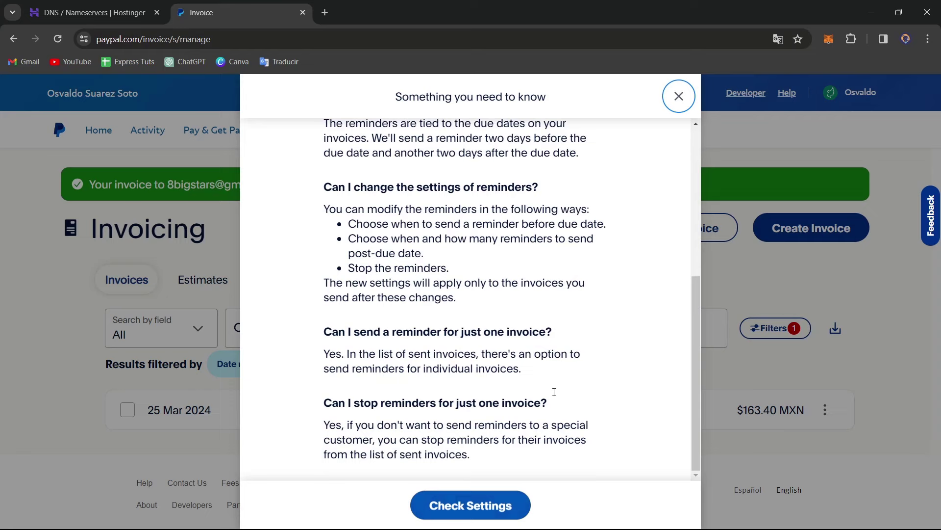
# Close the reminders notice and show the actions menu for invoice 890.
pyautogui.click(676, 97)
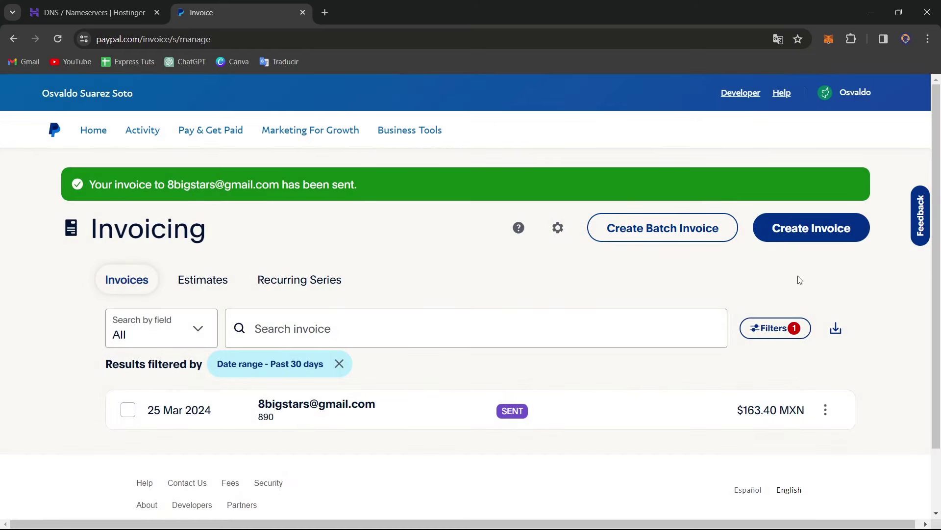
pyautogui.click(826, 410)
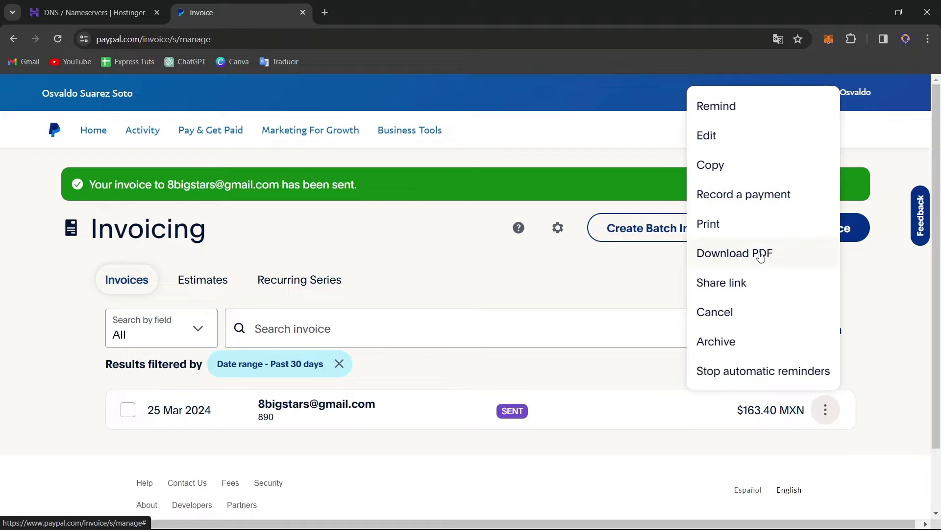
# Download invoice 890 as a PDF and scroll its preview to check discount, shipping and total.
pyautogui.click(760, 254)
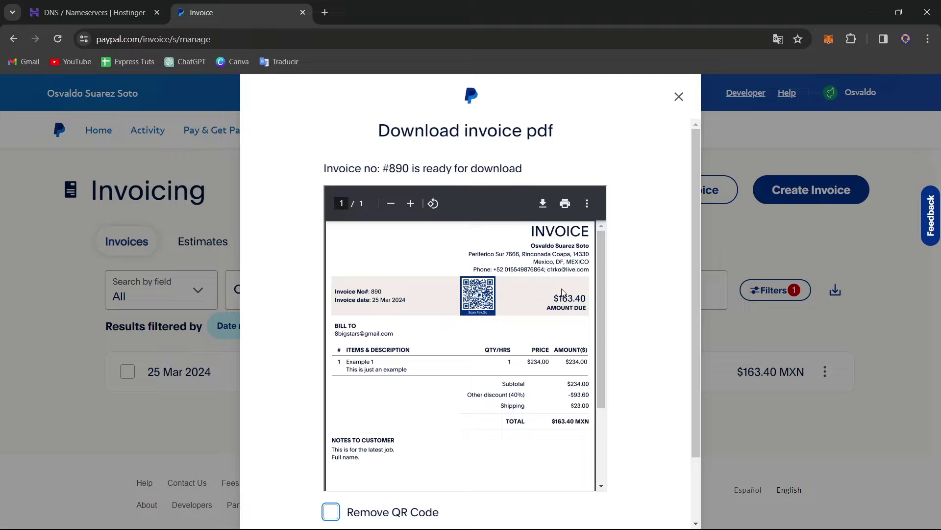
pyautogui.scroll(-2, 564, 336)
pyautogui.scroll(1, 565, 336)
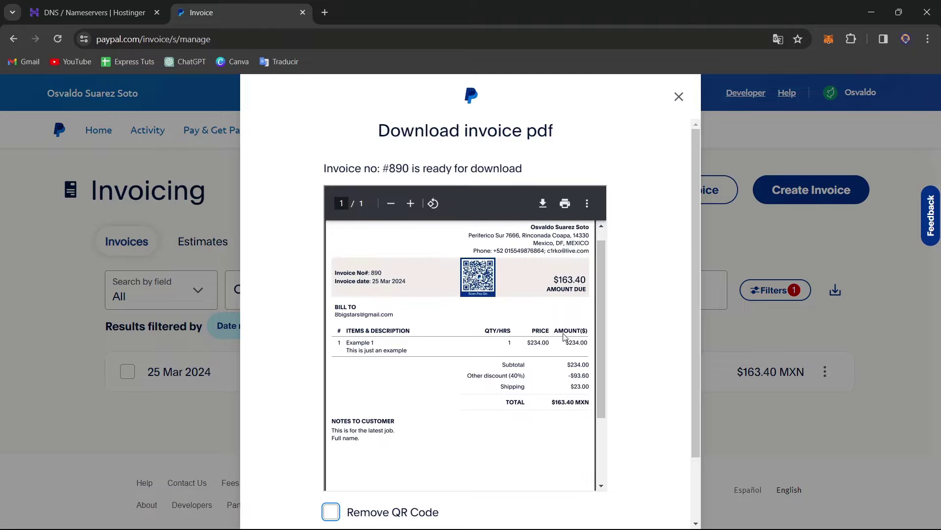
pyautogui.scroll(1, 565, 336)
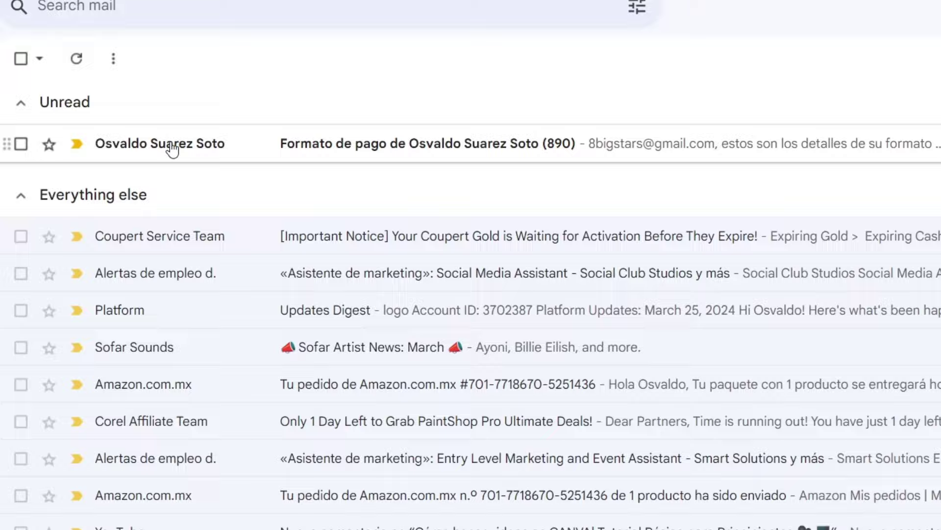
# Open the PayPal invoice #890 email in Gmail and view its payment details and pay option.
pyautogui.click(172, 146)
pyautogui.scroll(-3, 539, 356)
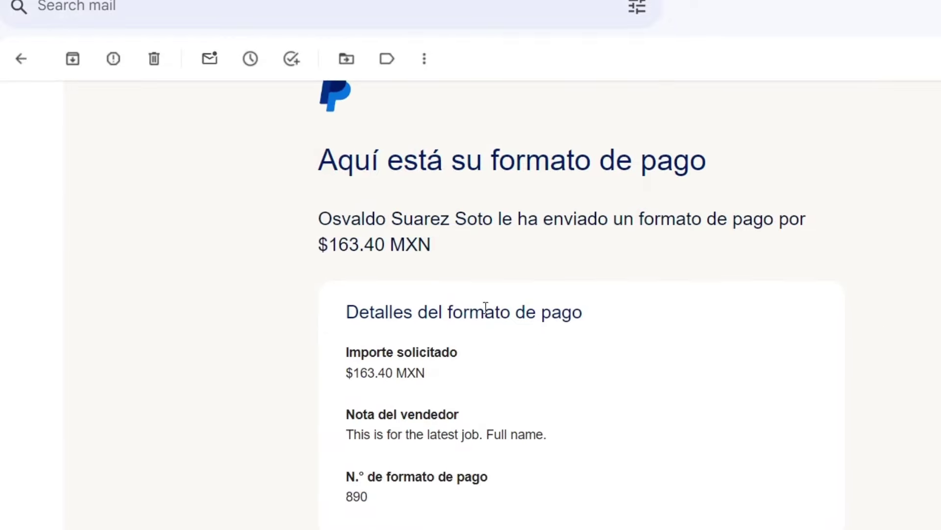
pyautogui.scroll(-2, 541, 372)
pyautogui.scroll(2, 623, 250)
pyautogui.scroll(-3, 618, 261)
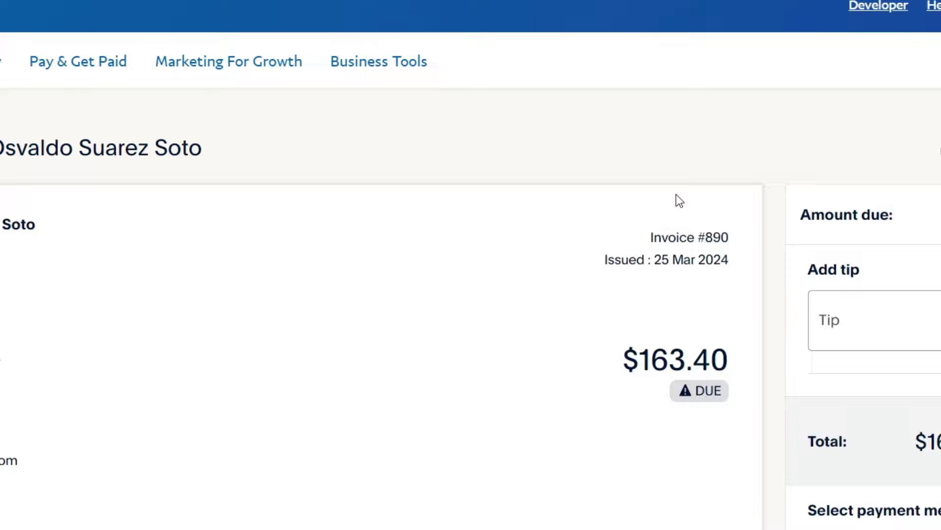
# Review invoice #890's totals ($163.40 due), then close the PDF preview to return to the Invoicing list.
pyautogui.scroll(-2, 630, 203)
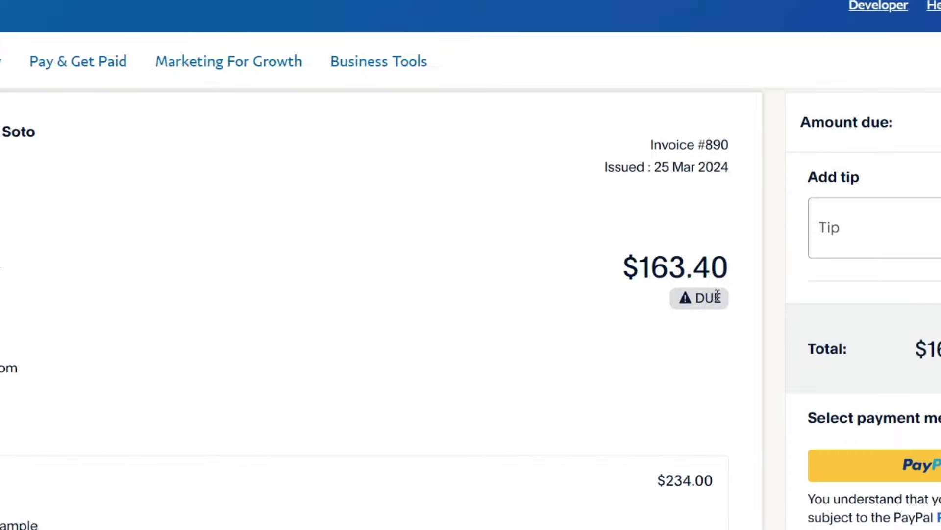
pyautogui.scroll(-4, 480, 290)
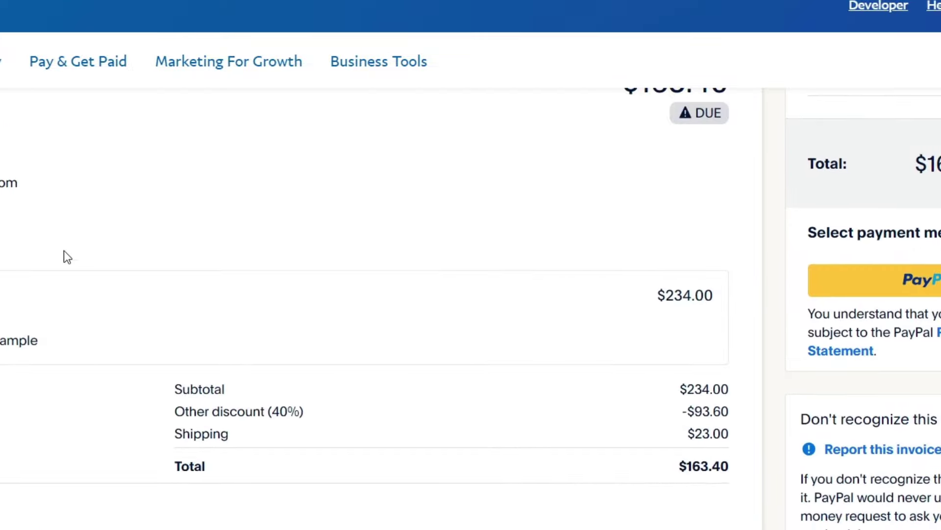
pyautogui.scroll(-5, 488, 381)
pyautogui.scroll(10, 488, 380)
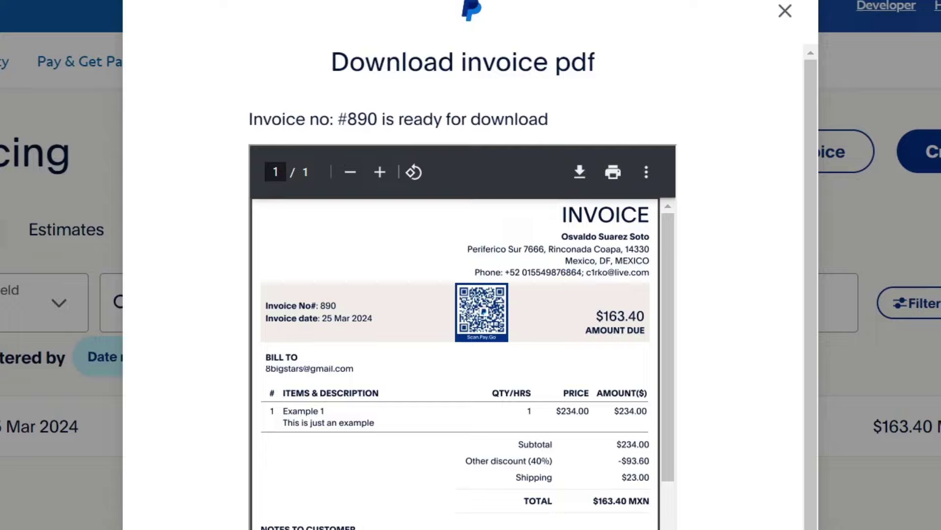
pyautogui.click(784, 11)
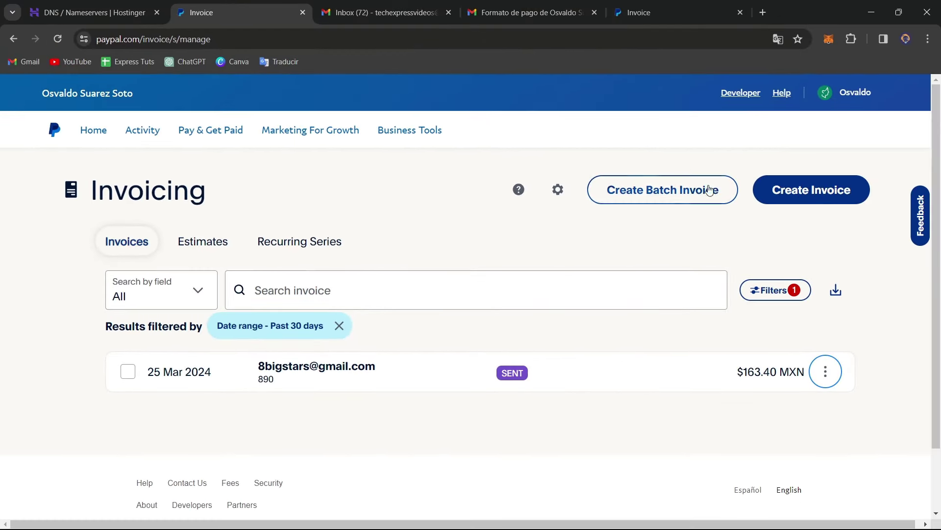
pyautogui.click(709, 189)
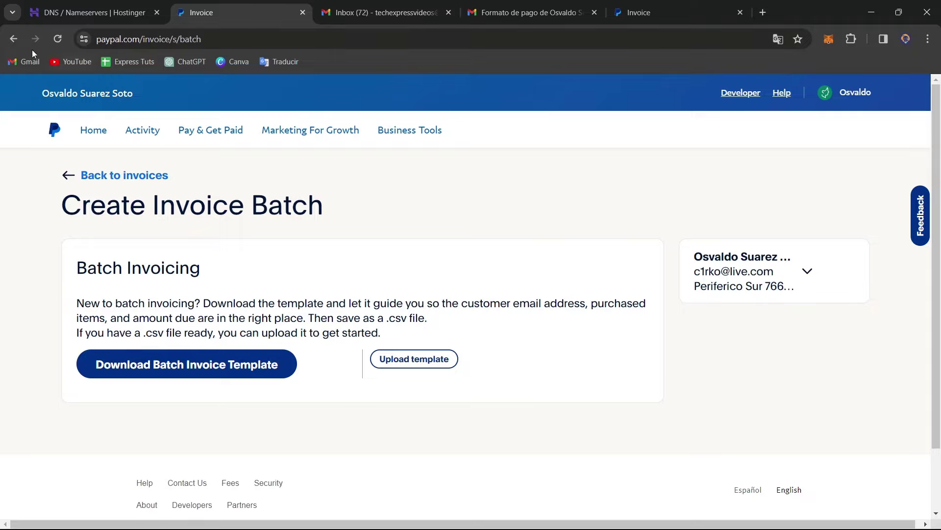
pyautogui.click(13, 39)
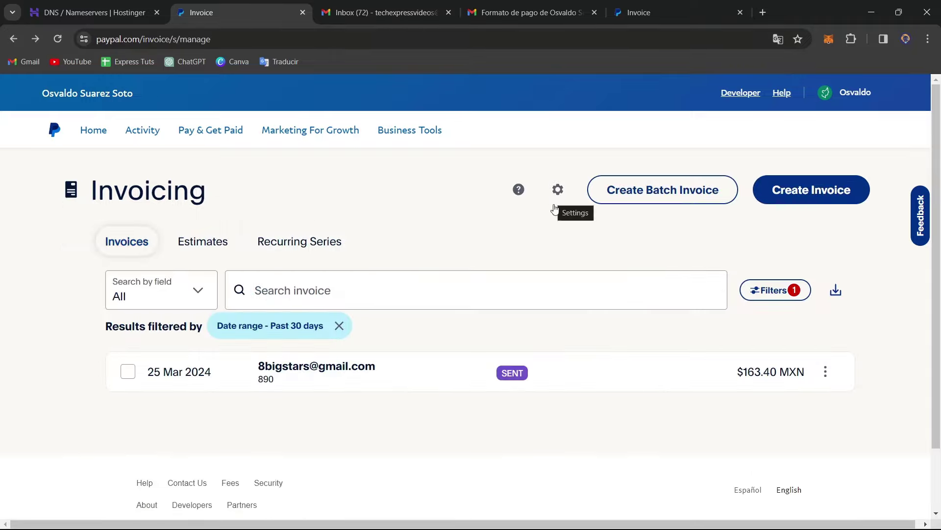